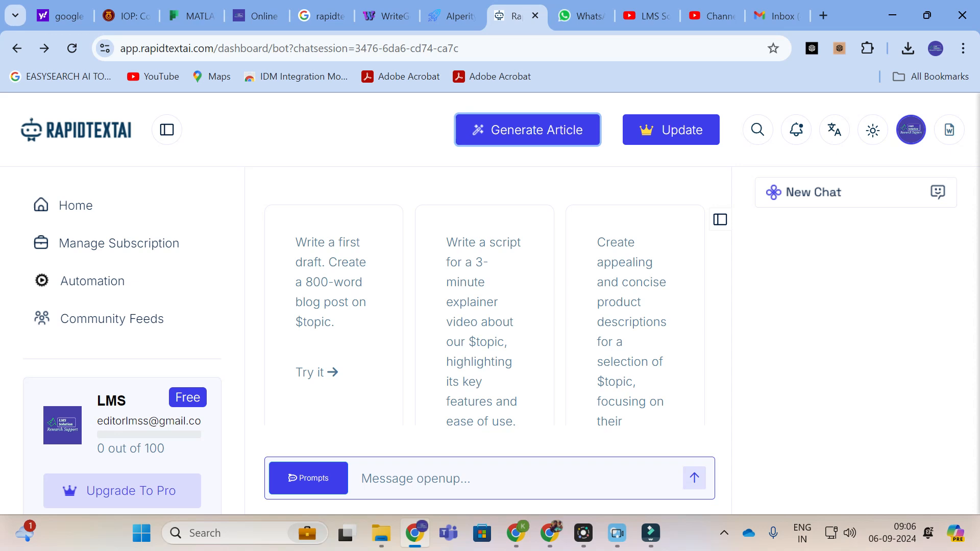
Start generating a new article and set its topic to "iot based applications".
scroll(478, 373, down, 2)
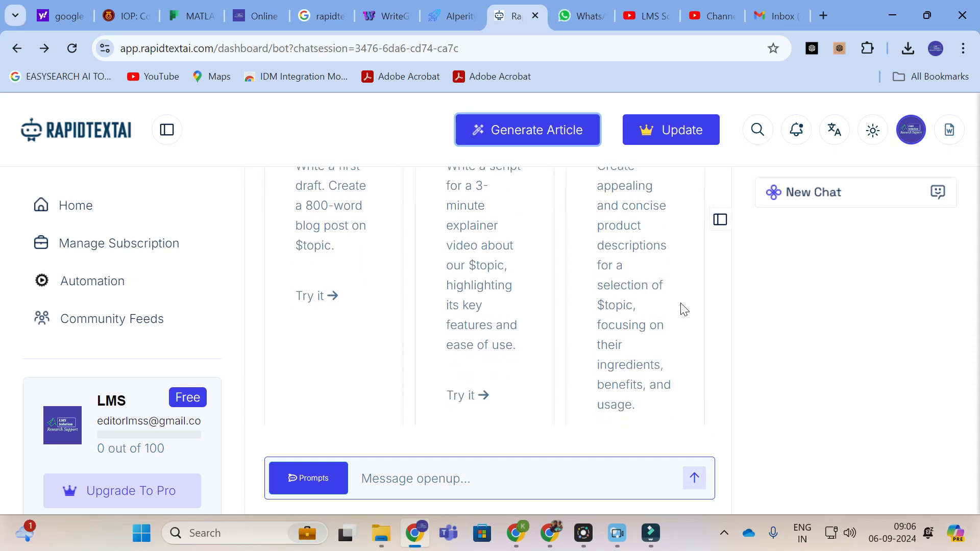
scroll(604, 322, up, 2)
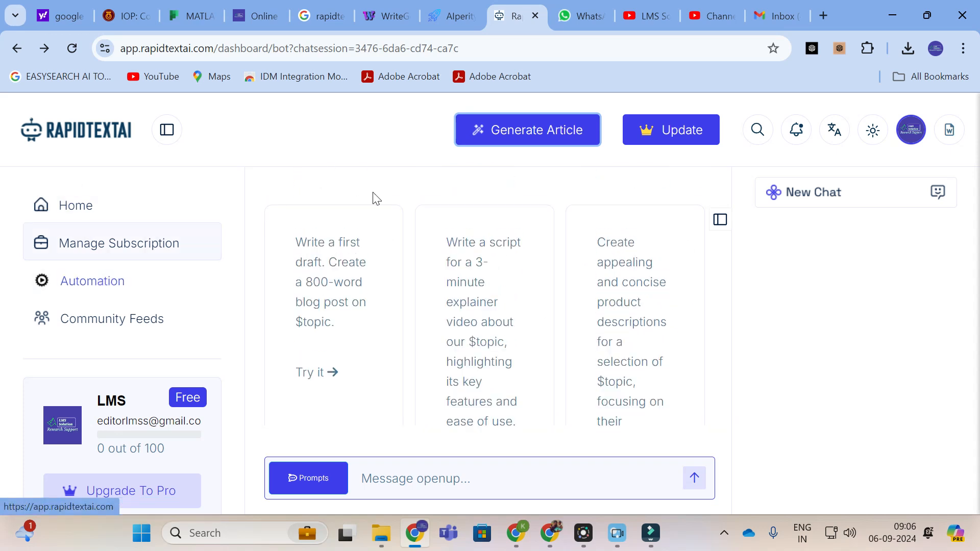
click(529, 139)
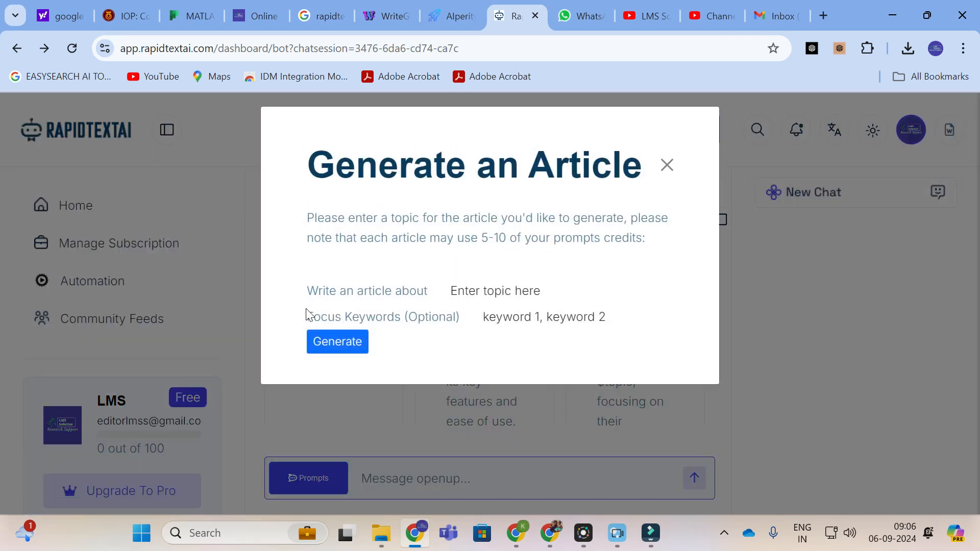
click(464, 290)
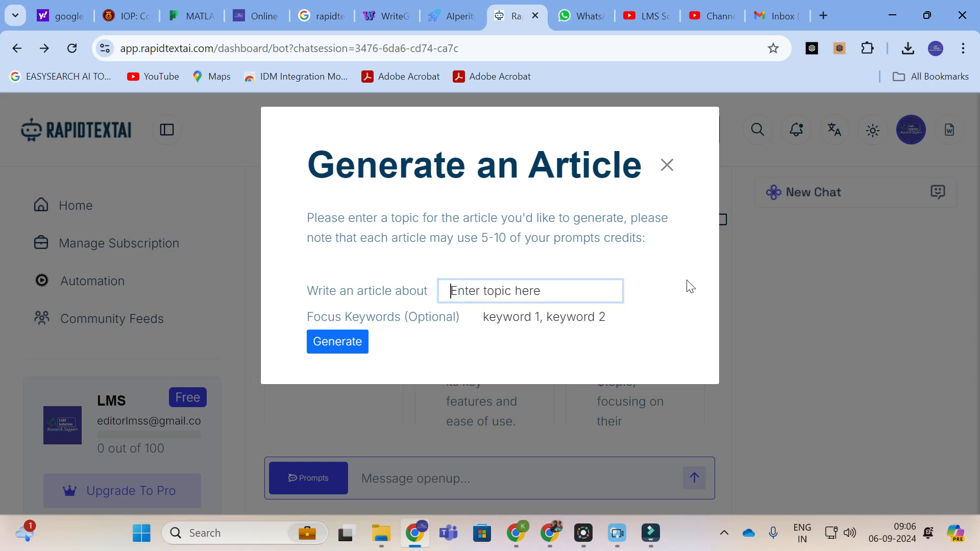
text(iot based applicat)
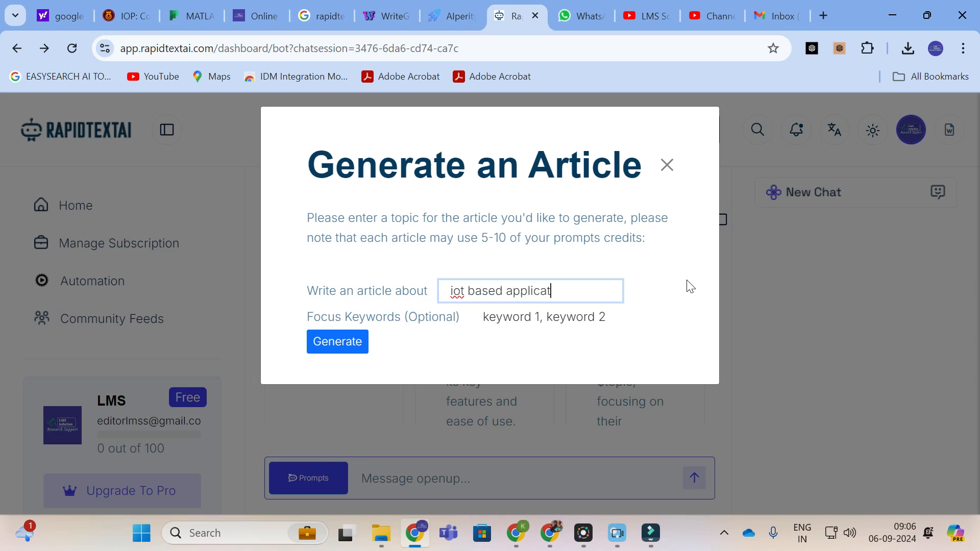
text(ions)
Set the focus keywords to "security system,networking" and generate the article.
click(513, 317)
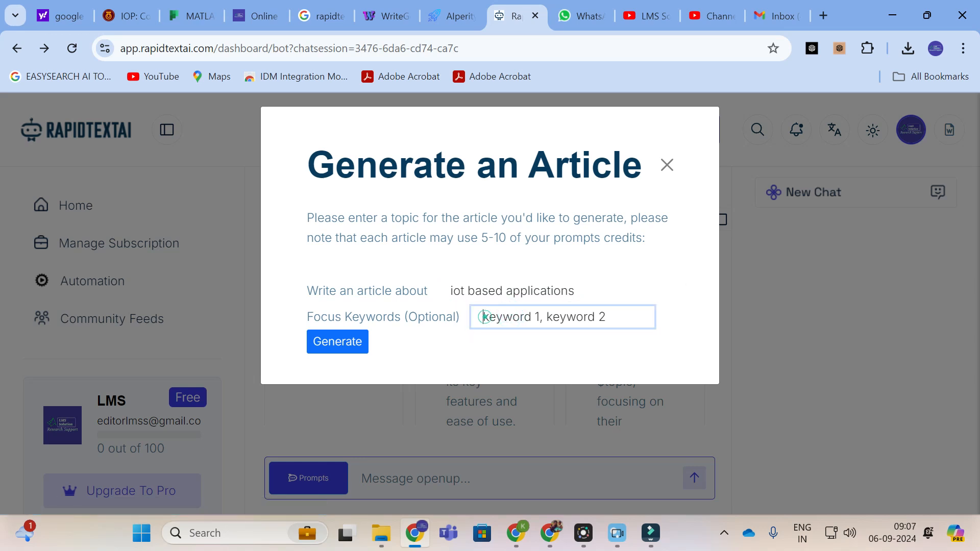
text(securi)
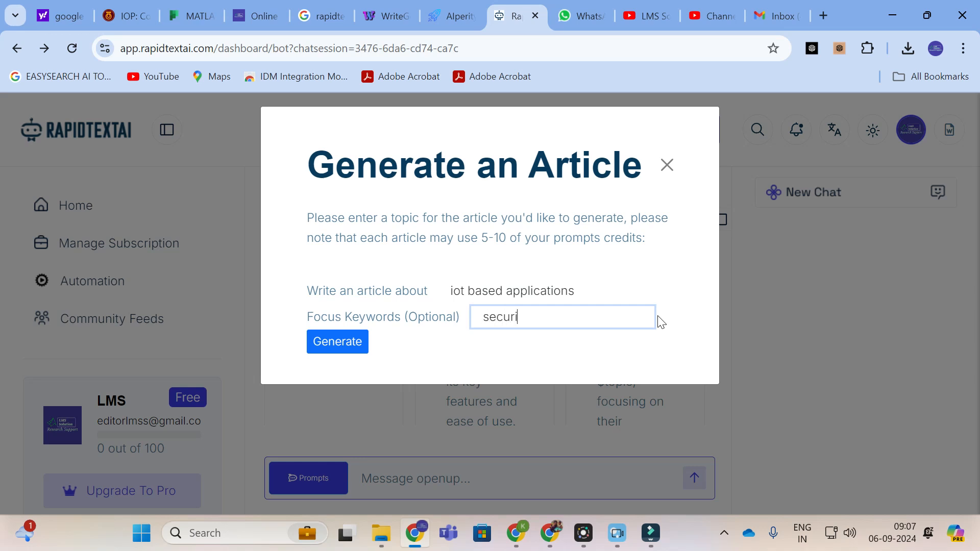
text(ty system,networking)
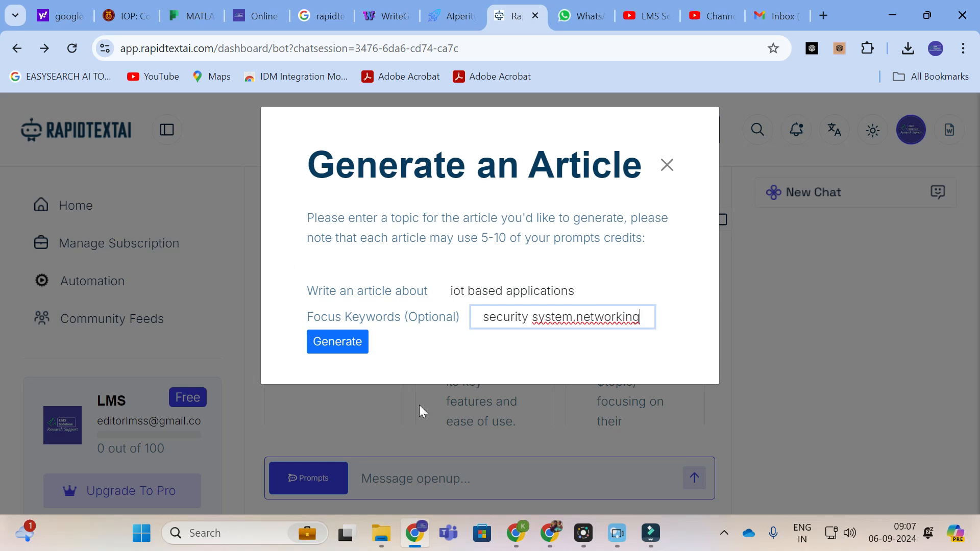
click(327, 357)
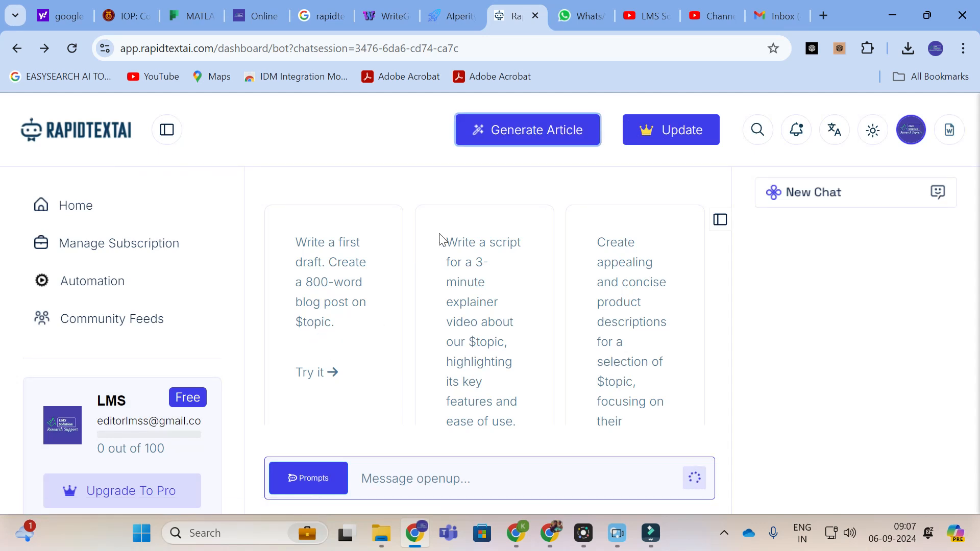
Read through the generated IoT article, examining its sections on network security, smart homes and smart cities, the statistics table and the closing paragraph.
scroll(440, 235, down, 1)
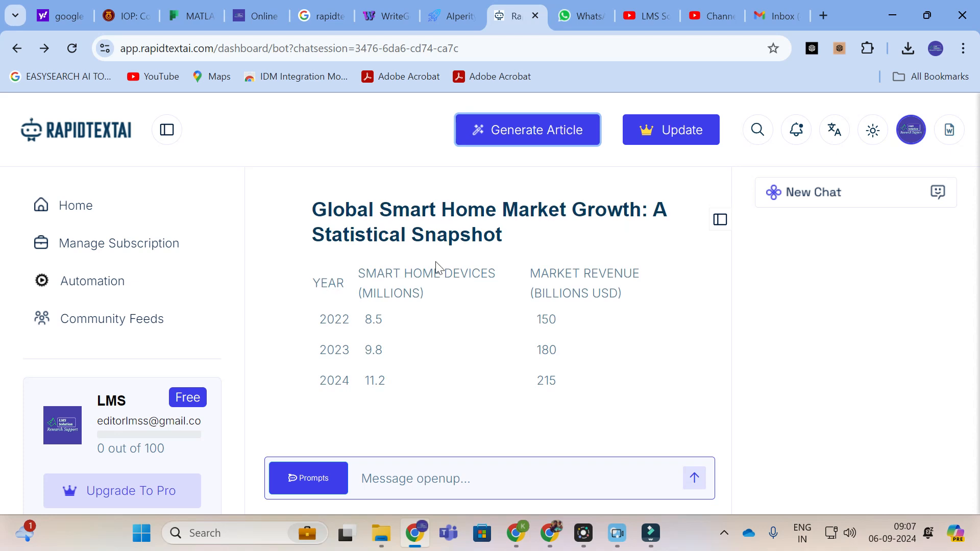
scroll(440, 274, down, 5)
scroll(441, 274, up, 10)
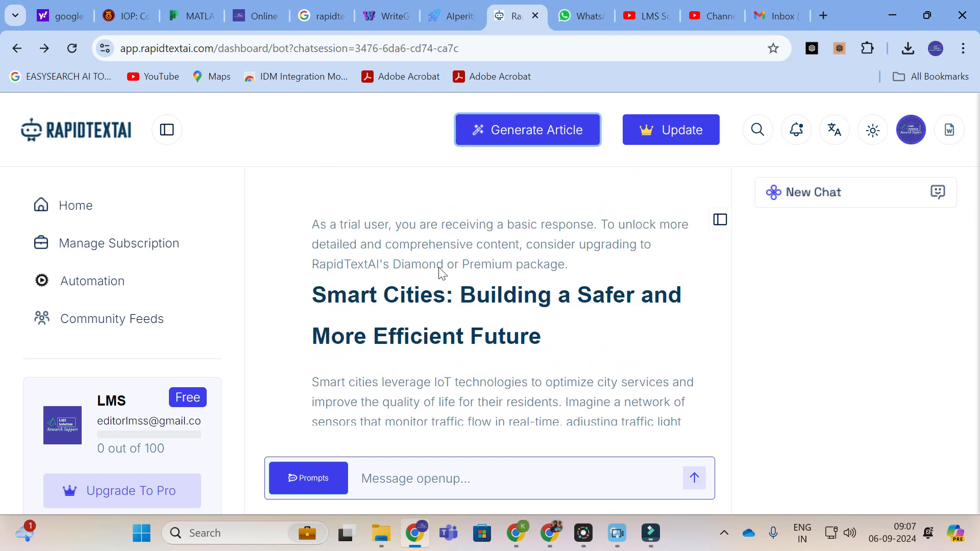
scroll(443, 274, down, 10)
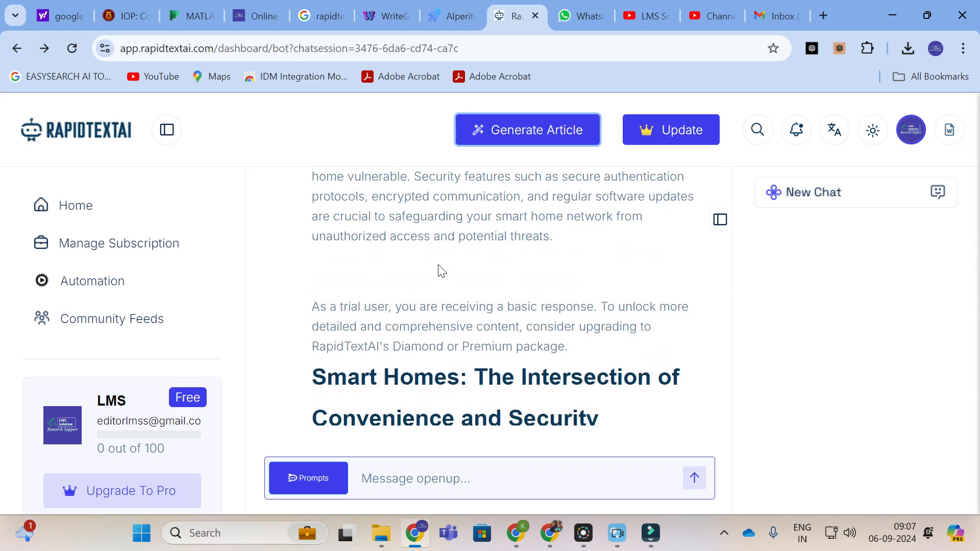
scroll(438, 271, down, 10)
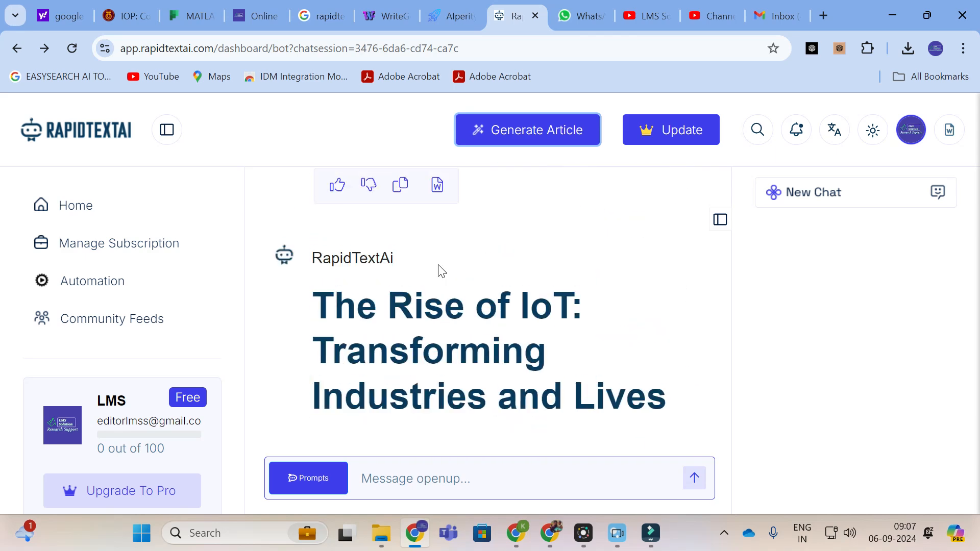
scroll(438, 271, up, 5)
scroll(438, 270, down, 5)
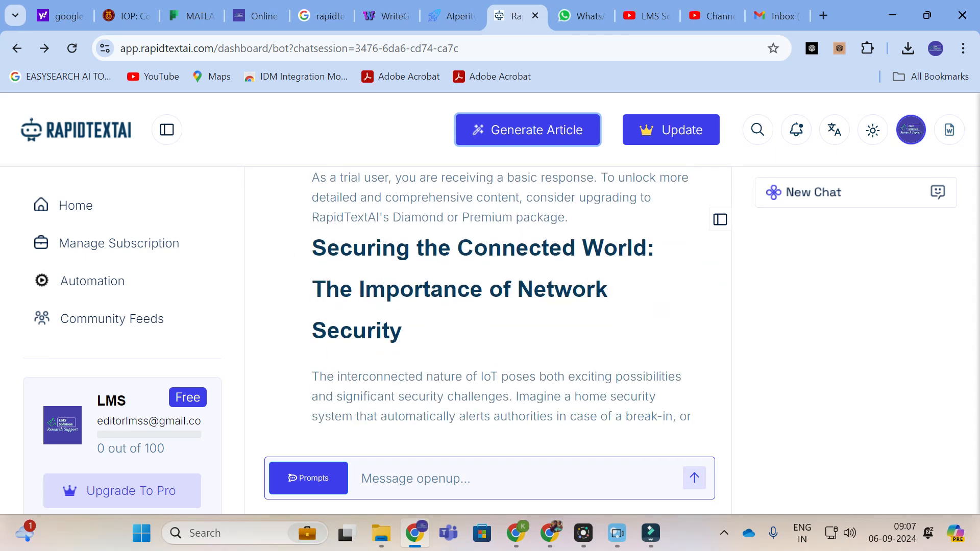
scroll(396, 365, down, 10)
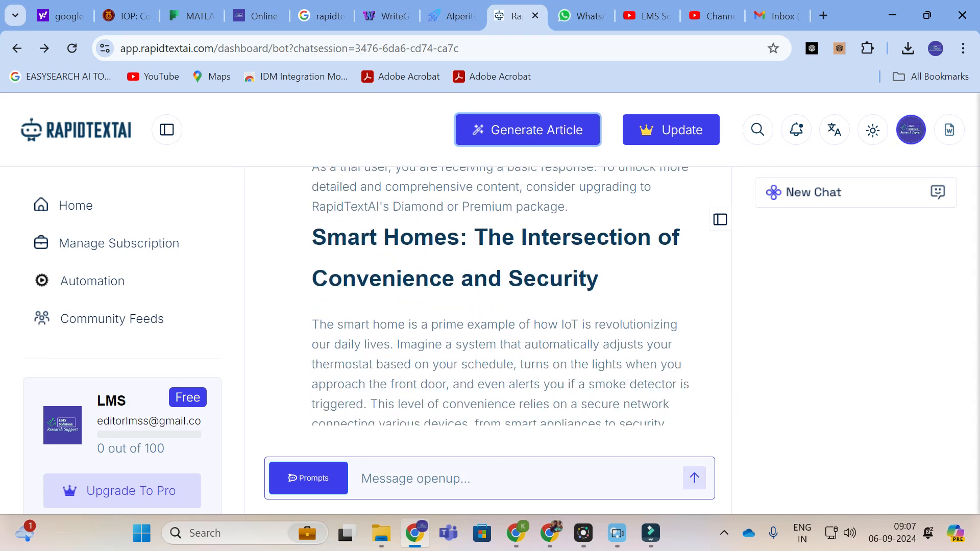
scroll(503, 296, down, 10)
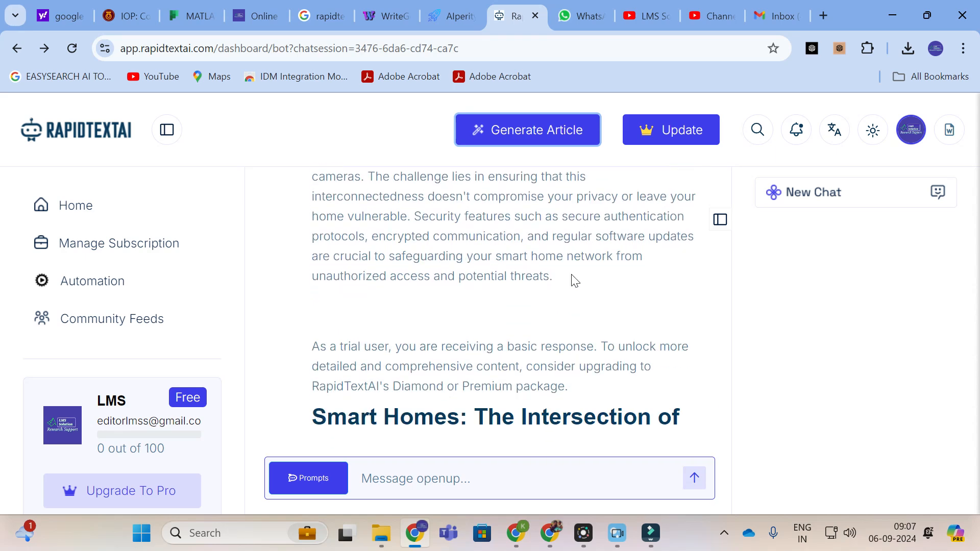
scroll(619, 254, down, 8)
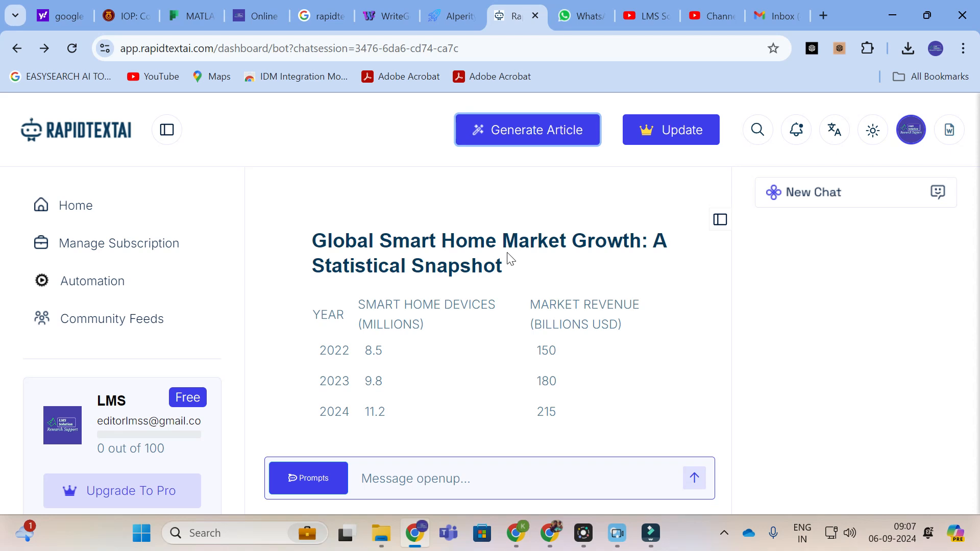
scroll(512, 278, down, 4)
scroll(512, 277, up, 3)
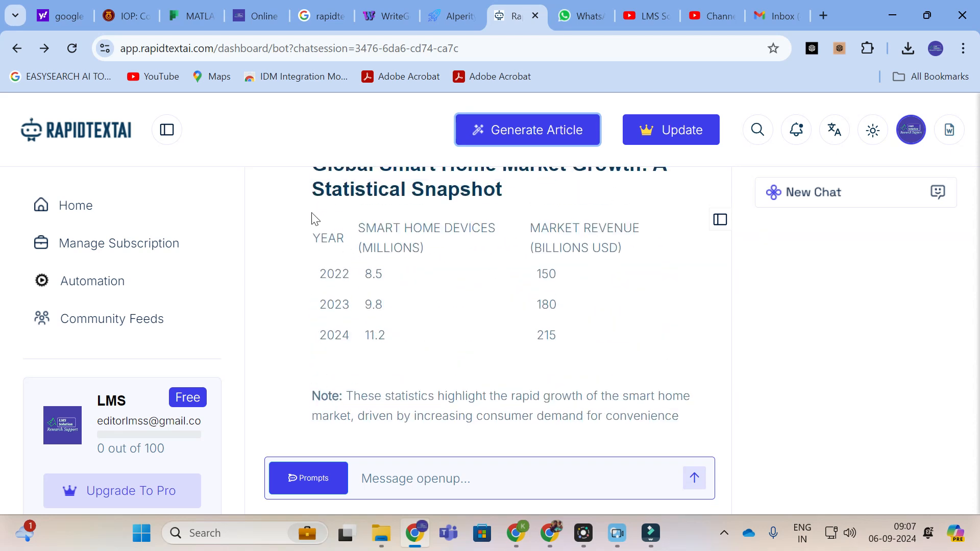
scroll(473, 282, down, 6)
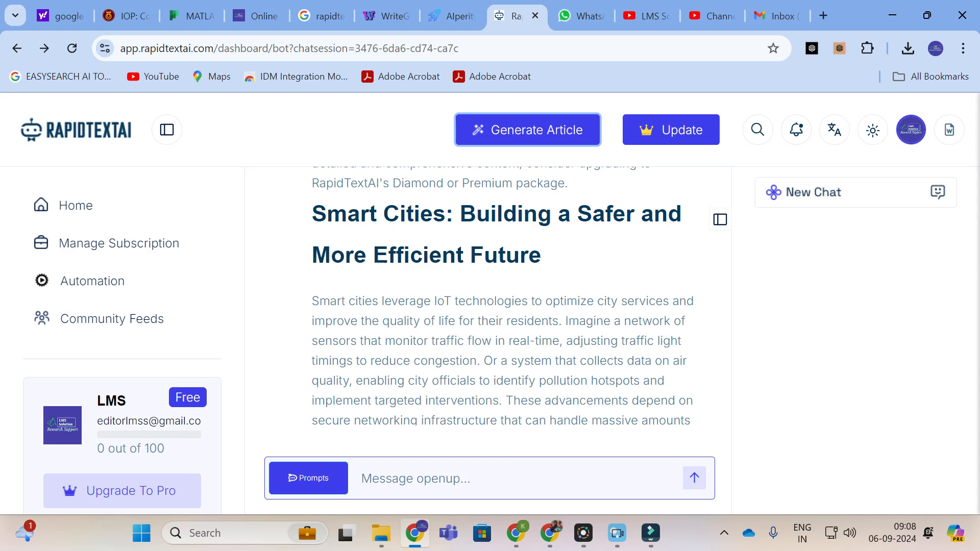
scroll(465, 276, down, 6)
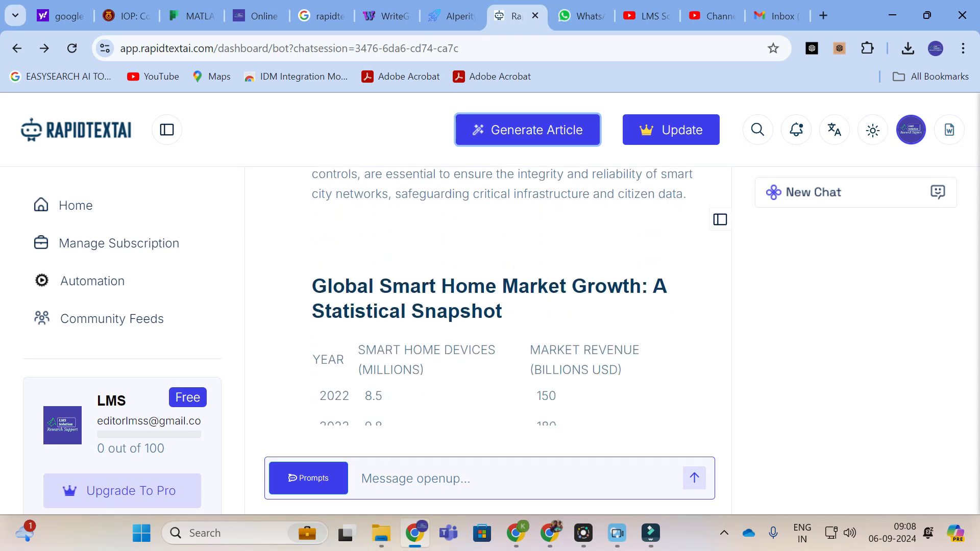
scroll(431, 313, down, 2)
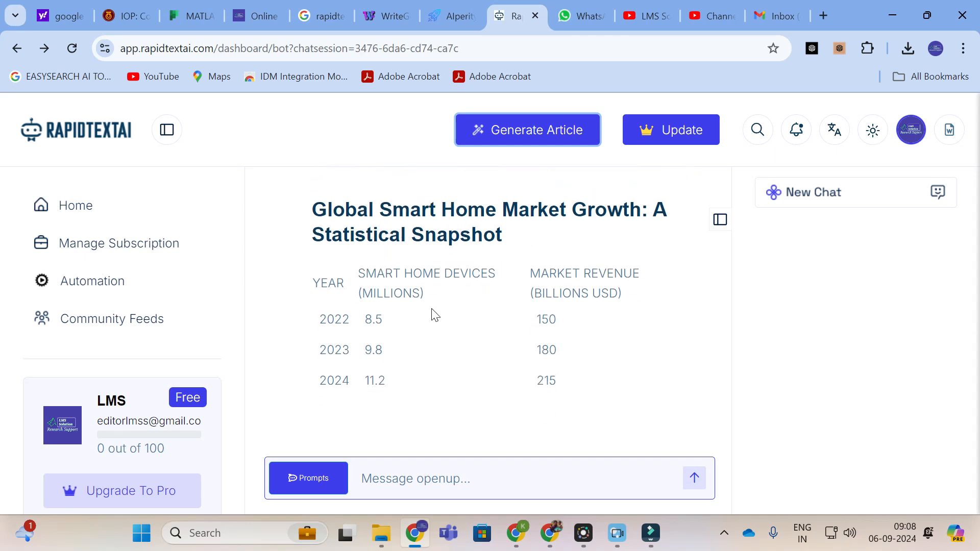
scroll(444, 286, down, 4)
scroll(441, 301, down, 6)
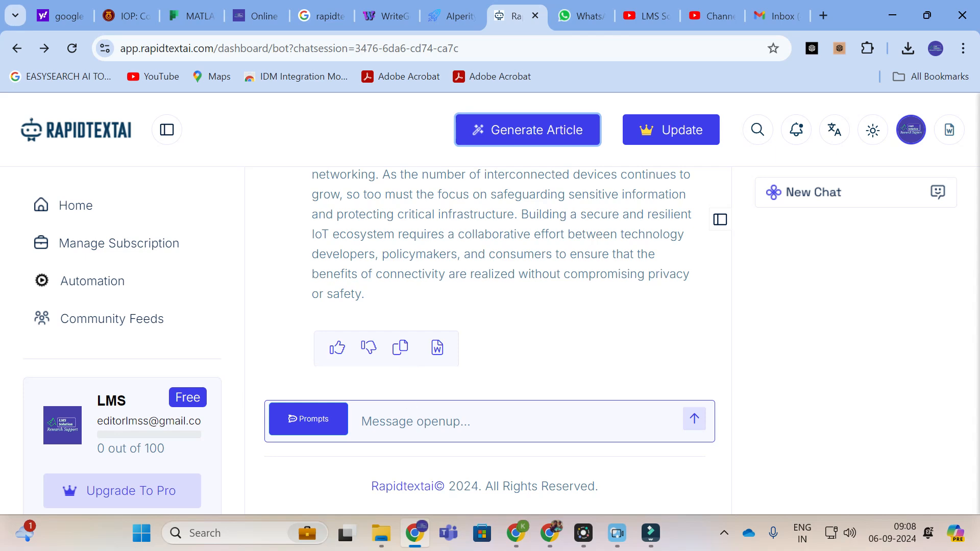
Browse the ready-made prompts and load the Blog Introduction prompt into the message box.
click(299, 422)
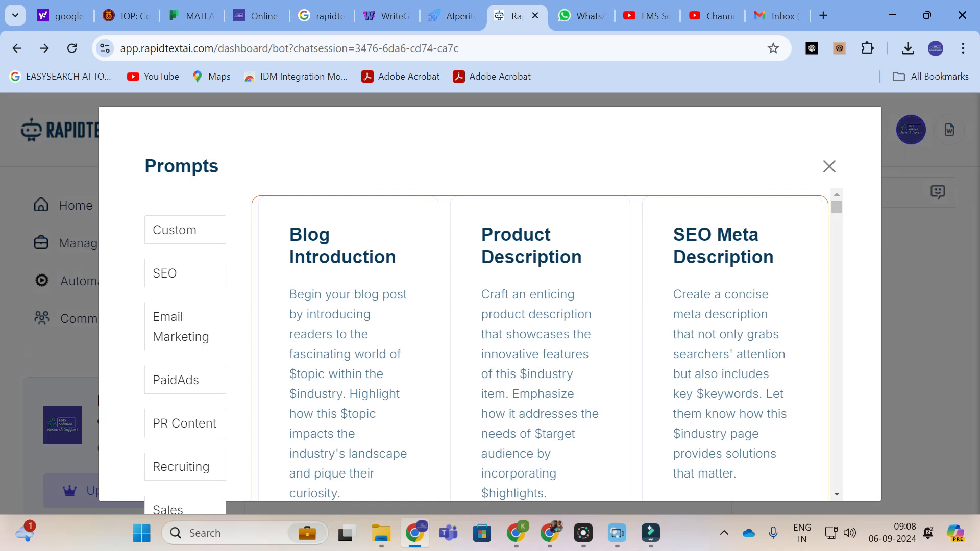
scroll(352, 247, down, 2)
scroll(351, 247, up, 1)
scroll(337, 271, up, 1)
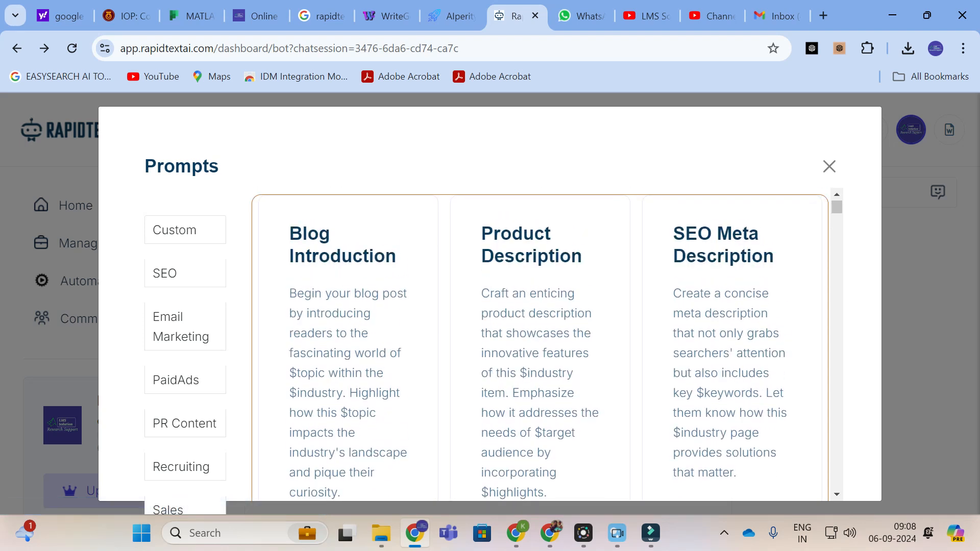
scroll(418, 321, down, 2)
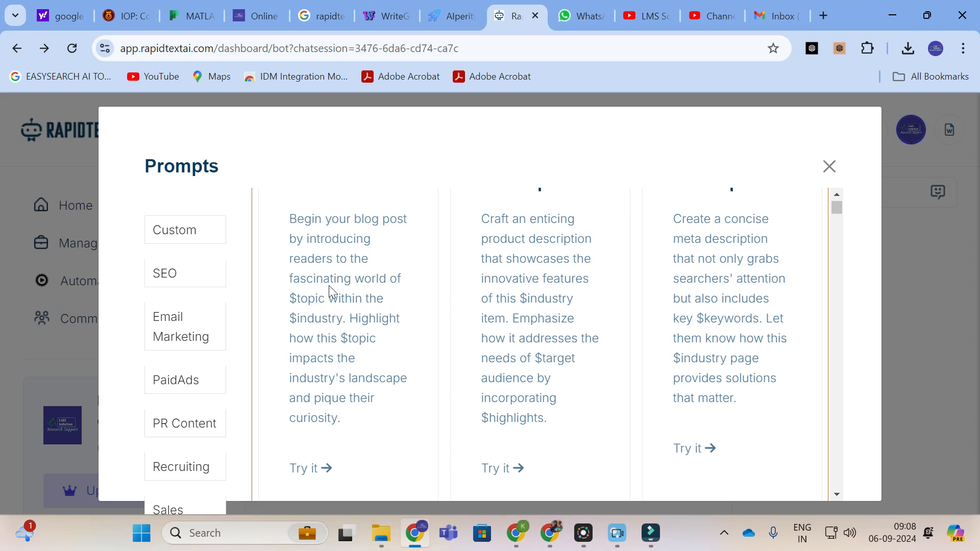
scroll(328, 284, up, 2)
scroll(327, 281, down, 4)
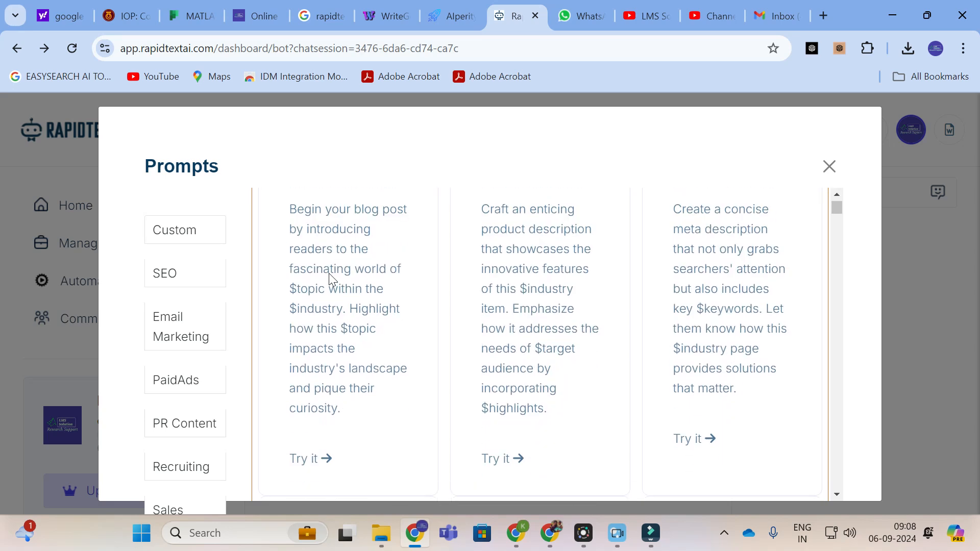
click(305, 393)
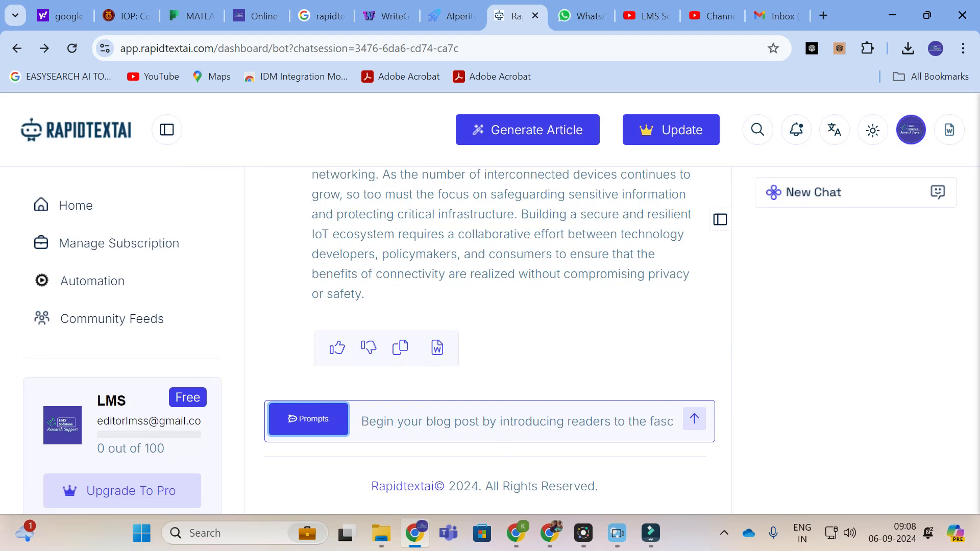
Insert "renewable energy usage in power sector" after "within the" in the blog introduction prompt and submit it.
click(524, 421)
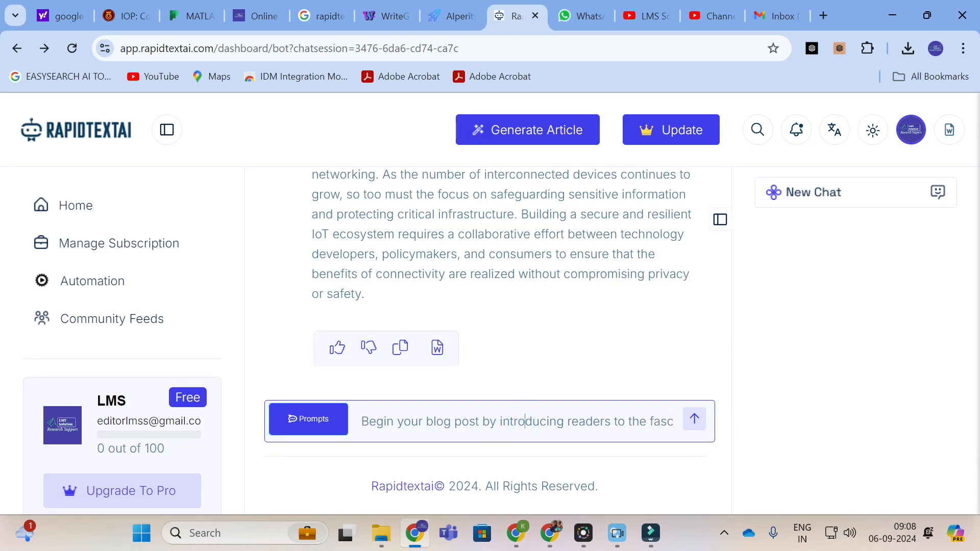
key(Right)
key(Right)
key(Right)
key(Right)
key(Right)
key(Right)
key(Right)
key(Right)
key(Right)
key(Right)
key(Right)
key(Right)
key(Right)
key(Right)
key(Right)
key(Right)
key(Right)
key(Right)
key(Right)
key(Right)
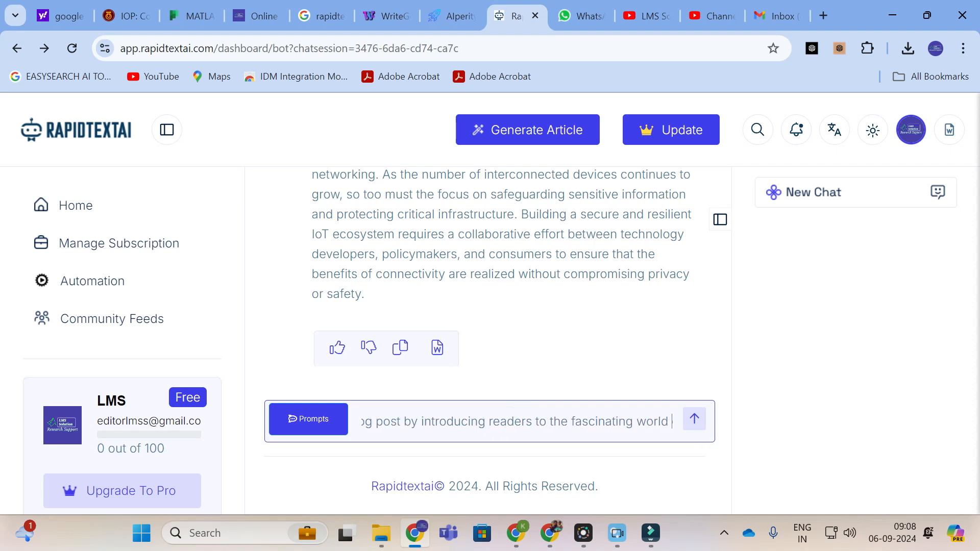
key(Right)
key(Right)
key(Right)
key(Right)
key(Right)
key(Right)
key(Right)
key(Right)
key(Right)
key(Right)
key(Right)
key(Right)
key(Right)
key(Right)
key(Right)
key(Right)
key(Right)
key(Right)
key(Right)
key(Right)
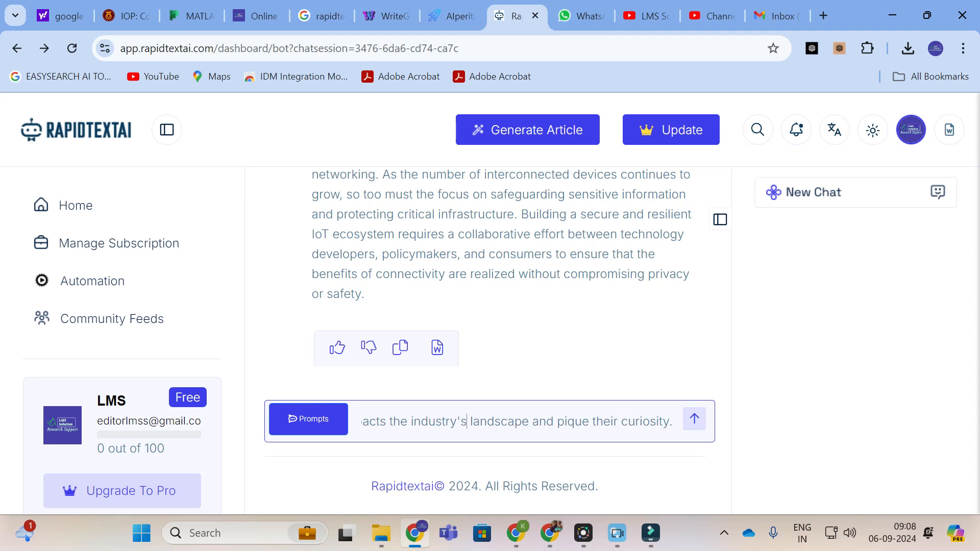
key(Left)
key(Left)
key(Left)
key(Left)
key(Left)
key(Left)
key(Left)
key(Left)
key(Left)
key(Left)
key(Left)
key(Left)
key(Left)
key(Left)
key(Left)
key(Left)
key(Left)
key(Left)
key(Left)
key(Left)
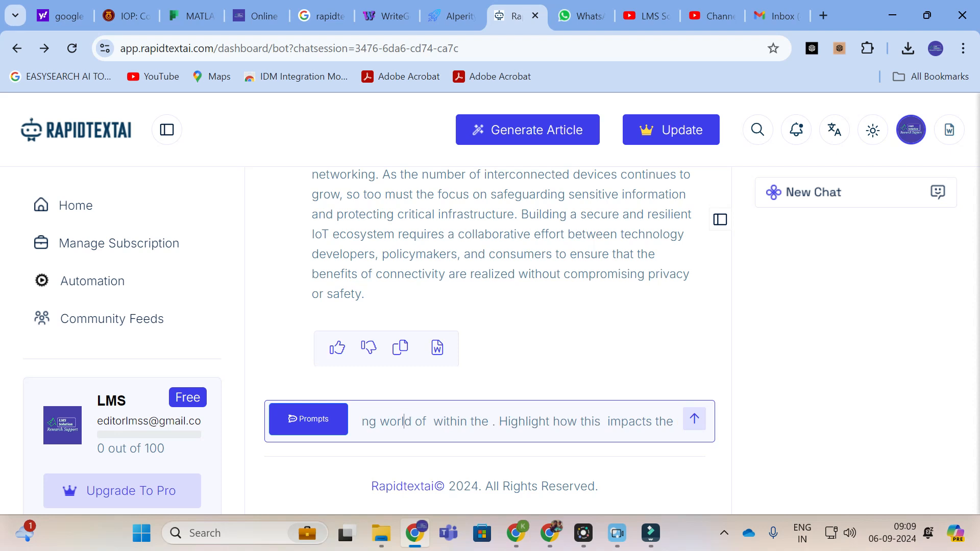
key(Return)
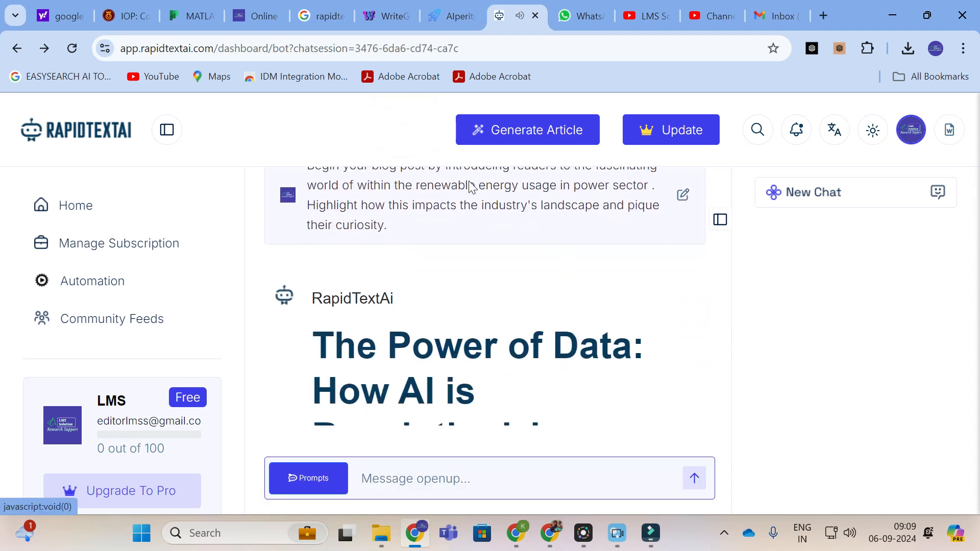
Read through the generated blog introduction on AI and renewable energy down to its closing paragraph.
scroll(449, 197, up, 1)
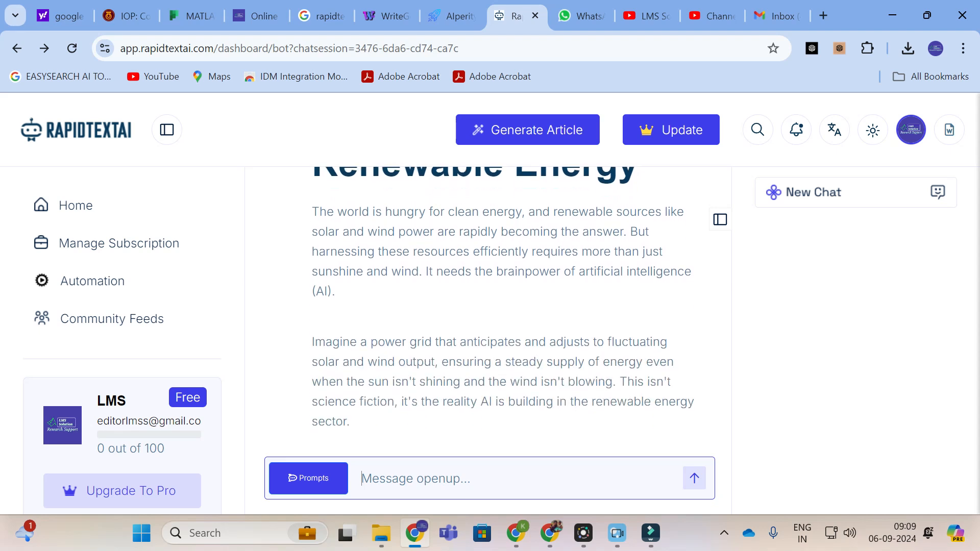
scroll(423, 280, down, 3)
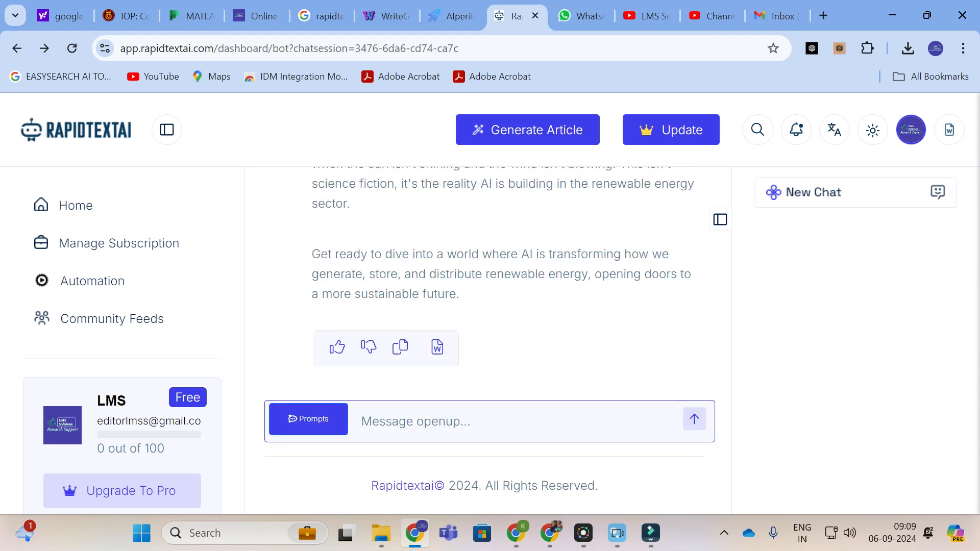
Open the ready-made prompts again and examine the first group of templates, from Blog Introduction through YouTube Video Script and Press Release to Interactive Content.
click(313, 425)
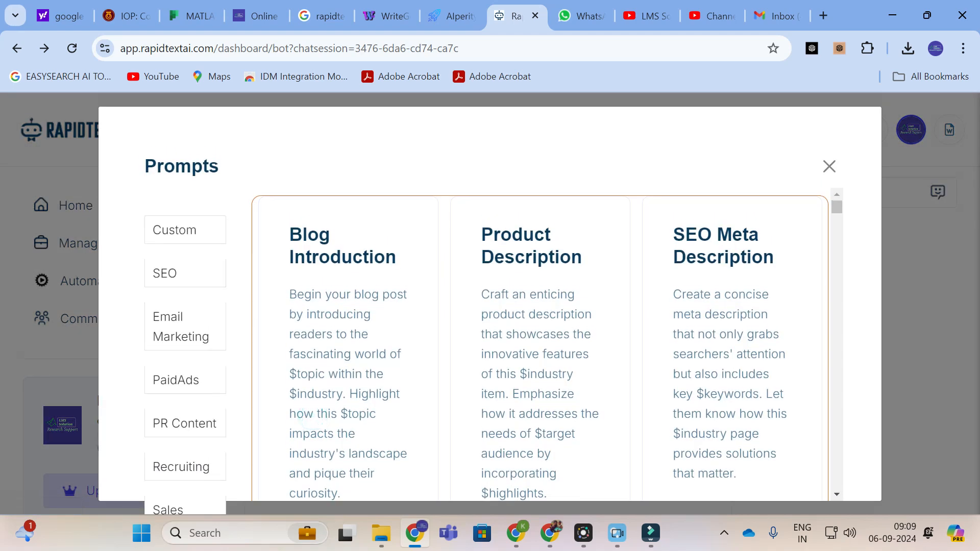
scroll(660, 258, down, 3)
scroll(417, 323, up, 1)
scroll(420, 324, up, 2)
scroll(730, 255, down, 6)
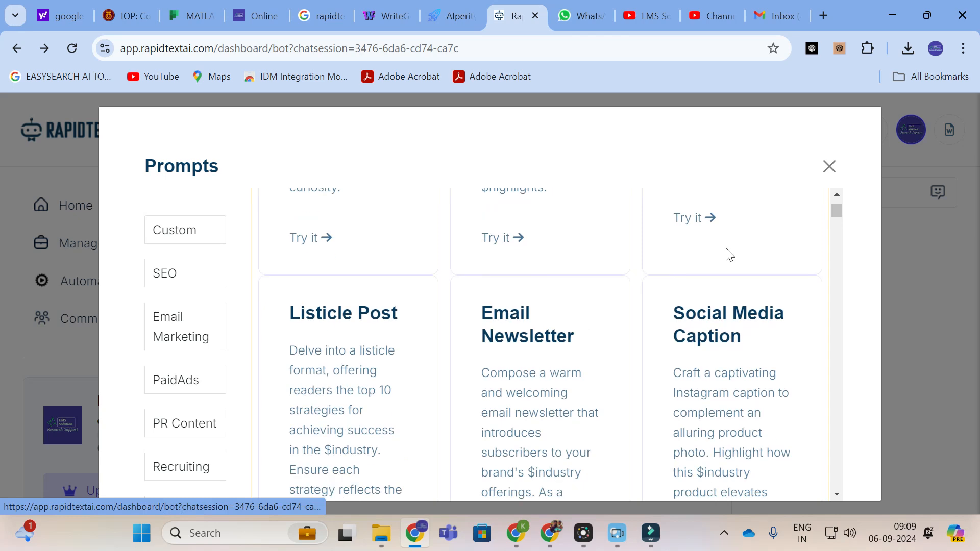
scroll(727, 254, up, 4)
scroll(722, 258, down, 6)
scroll(717, 264, down, 6)
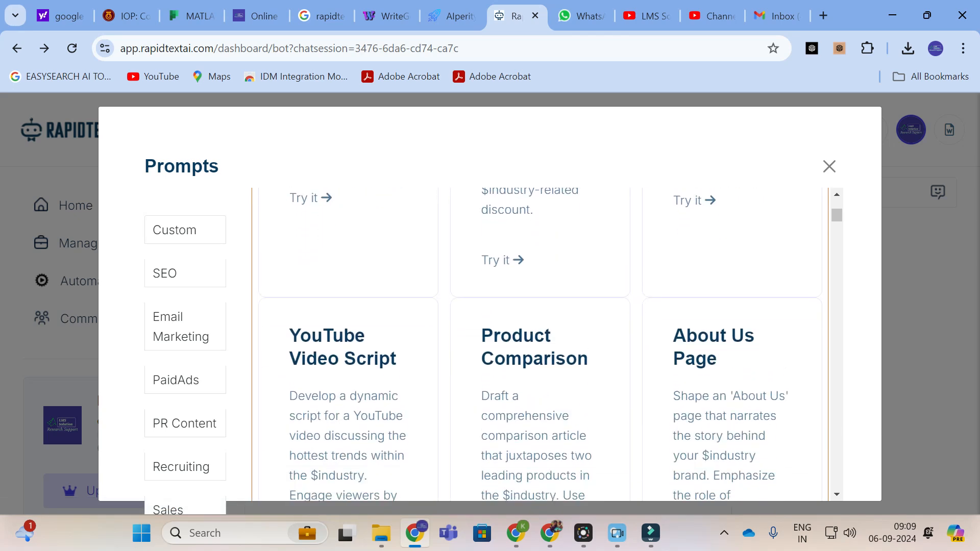
scroll(381, 317, down, 3)
scroll(586, 278, down, 5)
scroll(586, 277, up, 5)
scroll(473, 422, down, 1)
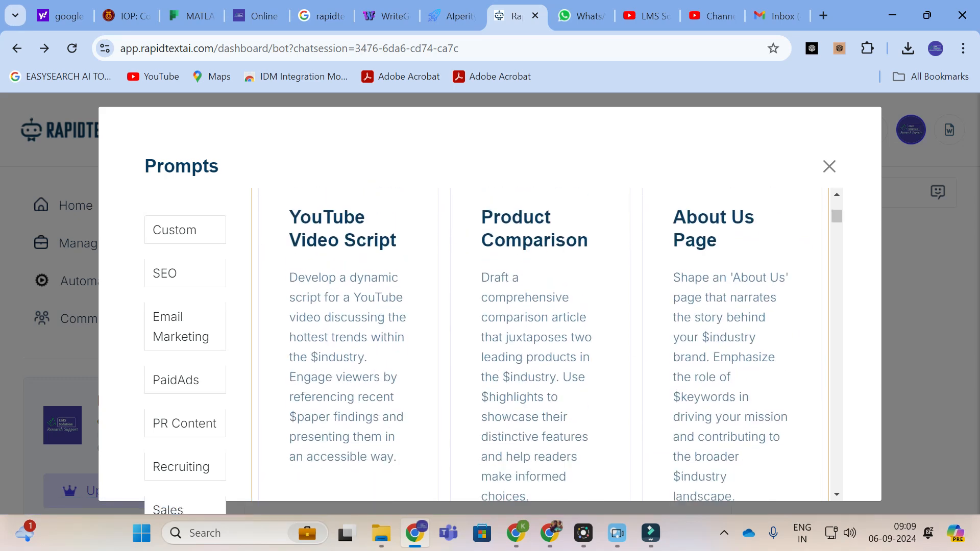
scroll(538, 356, down, 1)
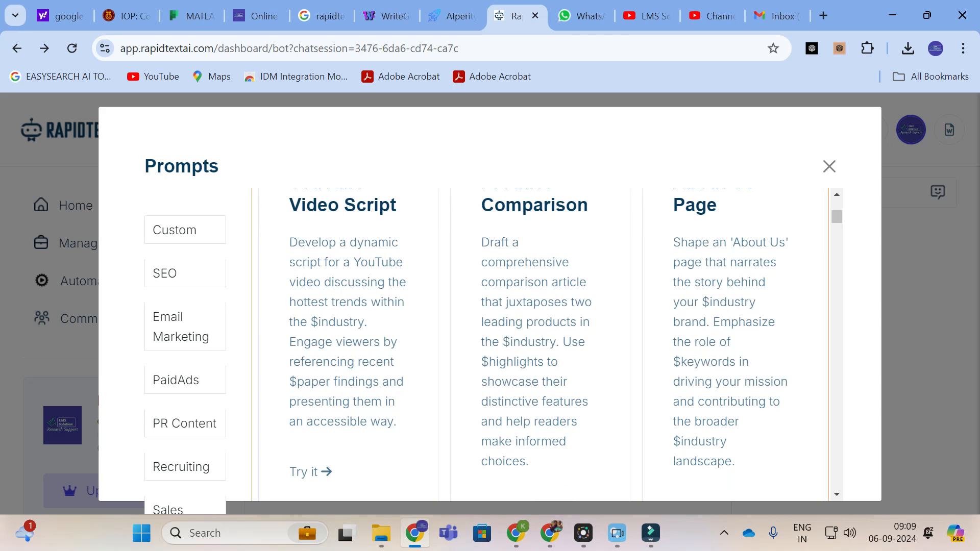
scroll(529, 324, down, 6)
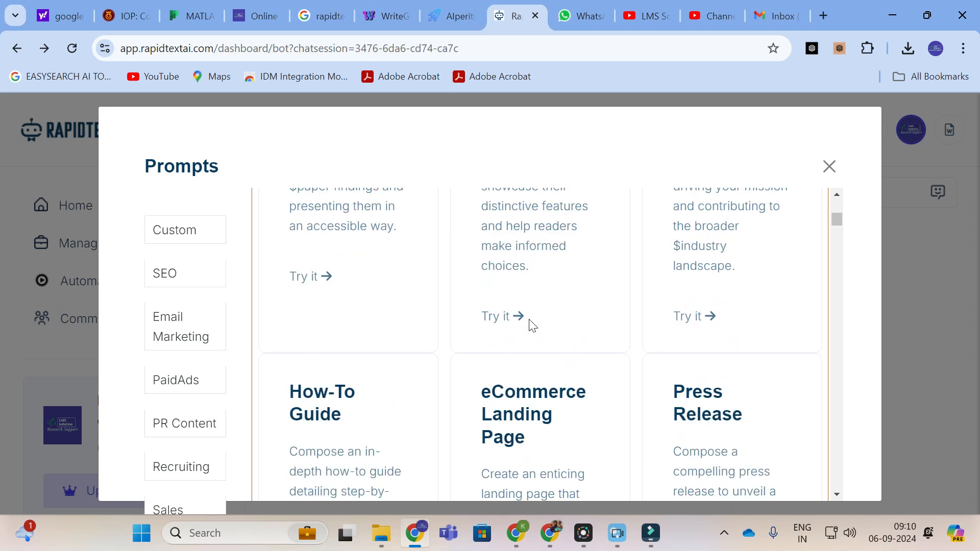
scroll(306, 306, down, 5)
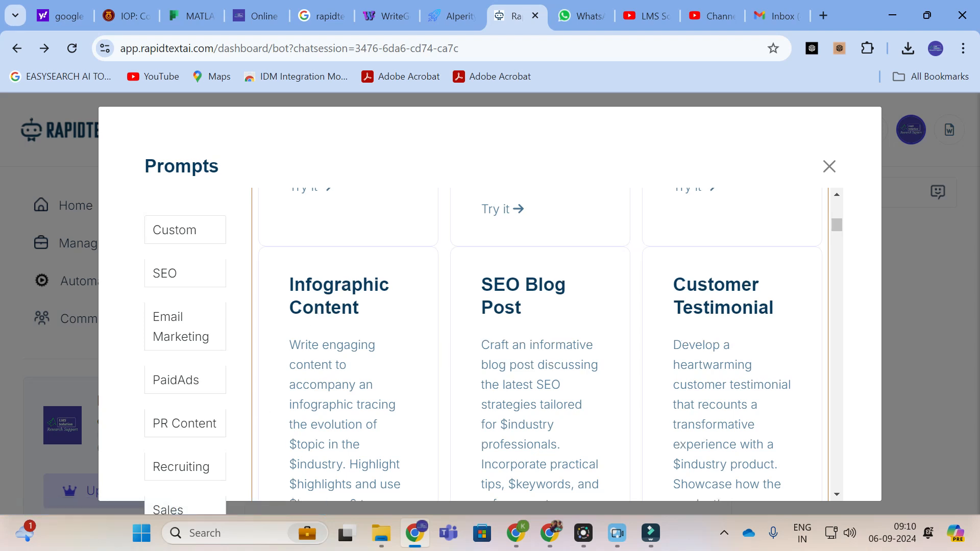
scroll(328, 306, down, 2)
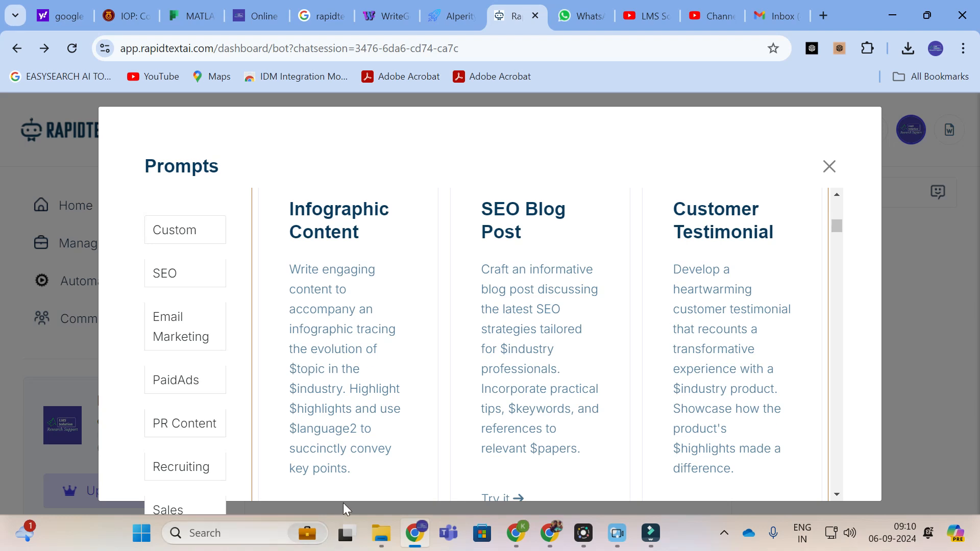
scroll(536, 288, down, 3)
scroll(536, 291, down, 3)
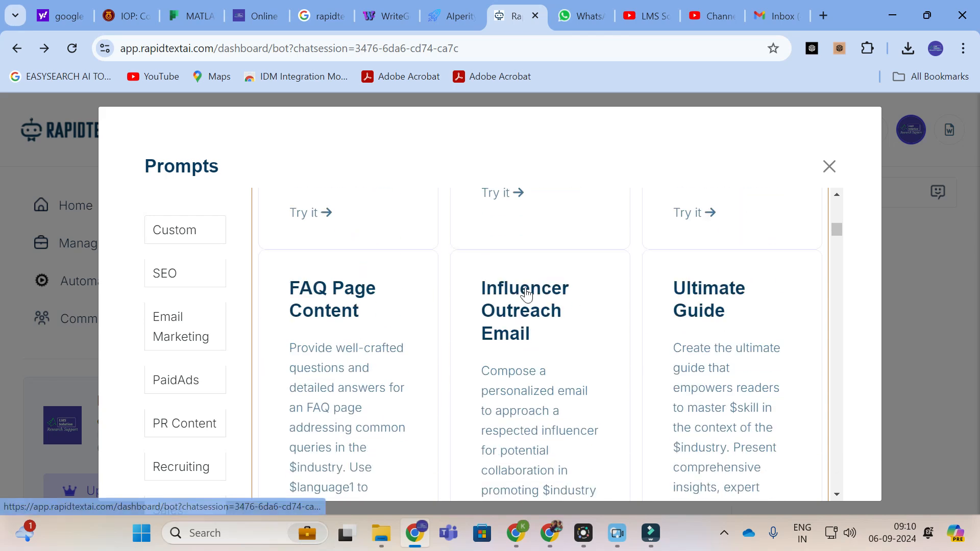
scroll(523, 291, down, 3)
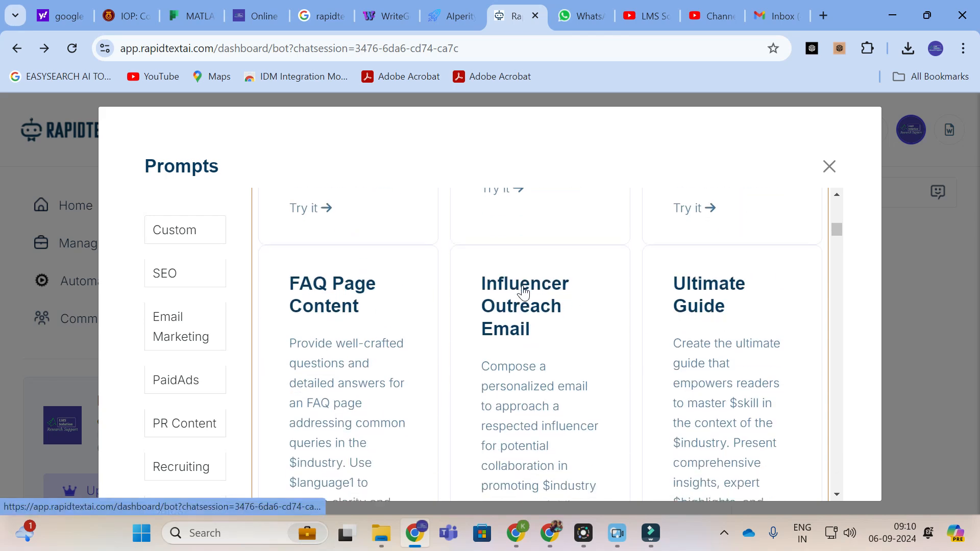
scroll(518, 289, down, 5)
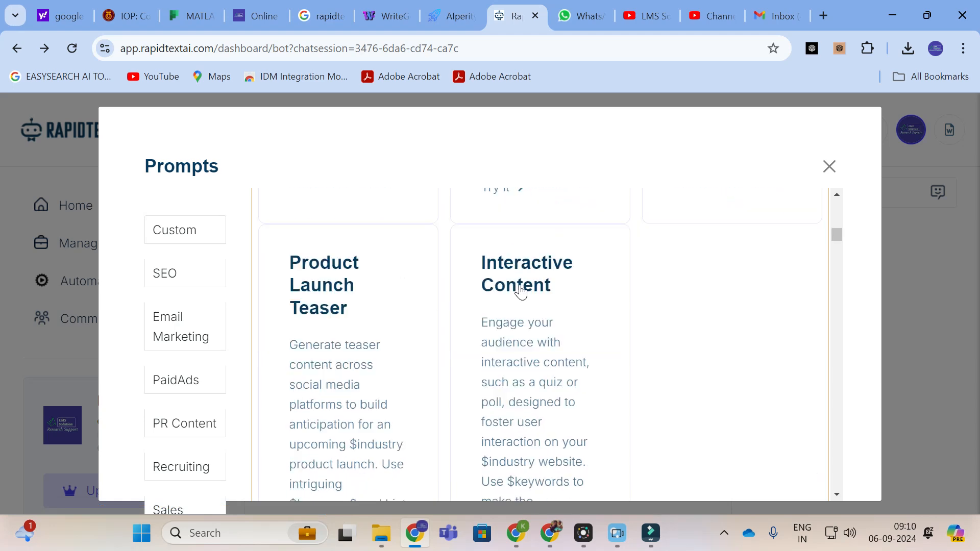
scroll(634, 291, up, 2)
scroll(475, 319, down, 1)
Look through the email marketing, paid advertising and social media messaging prompt templates, and close the prompt collection without choosing one.
scroll(547, 310, down, 9)
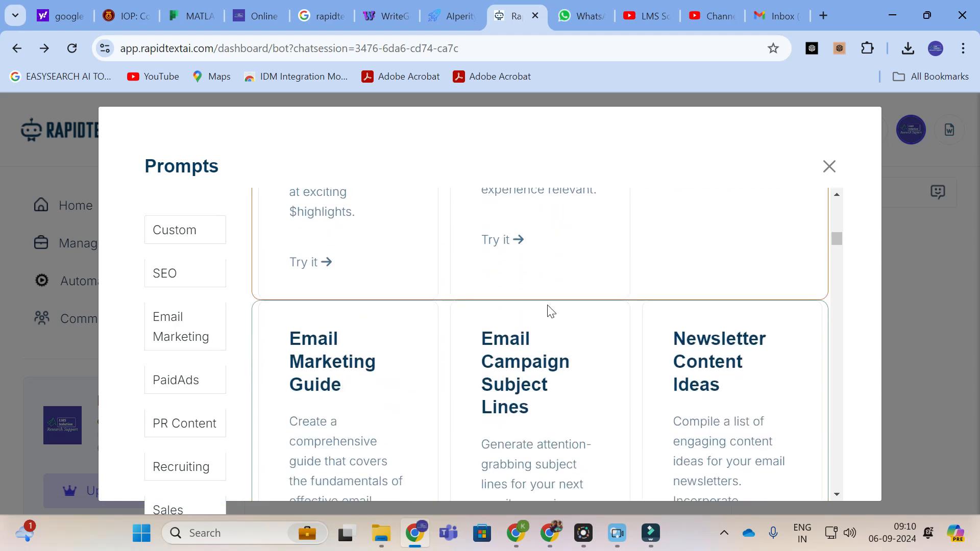
scroll(635, 289, down, 6)
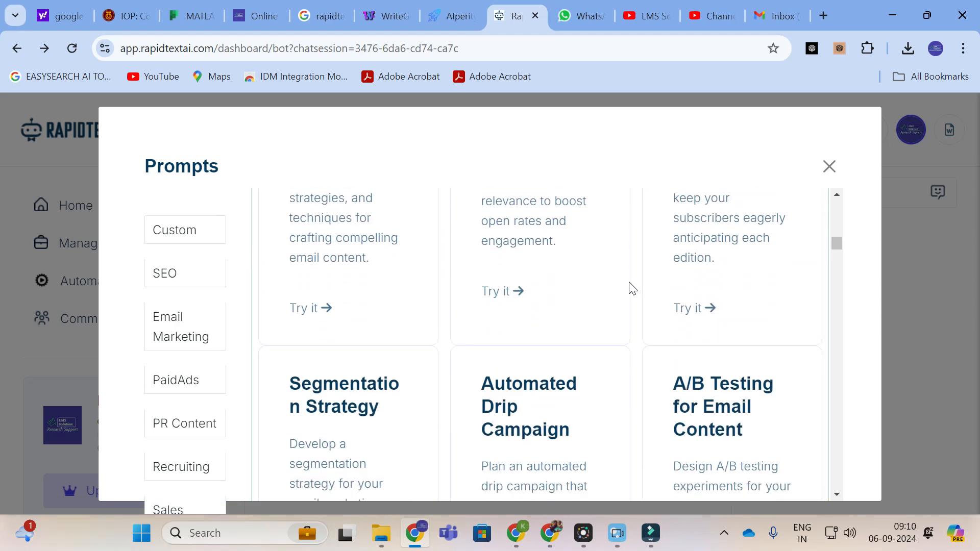
scroll(465, 337, down, 18)
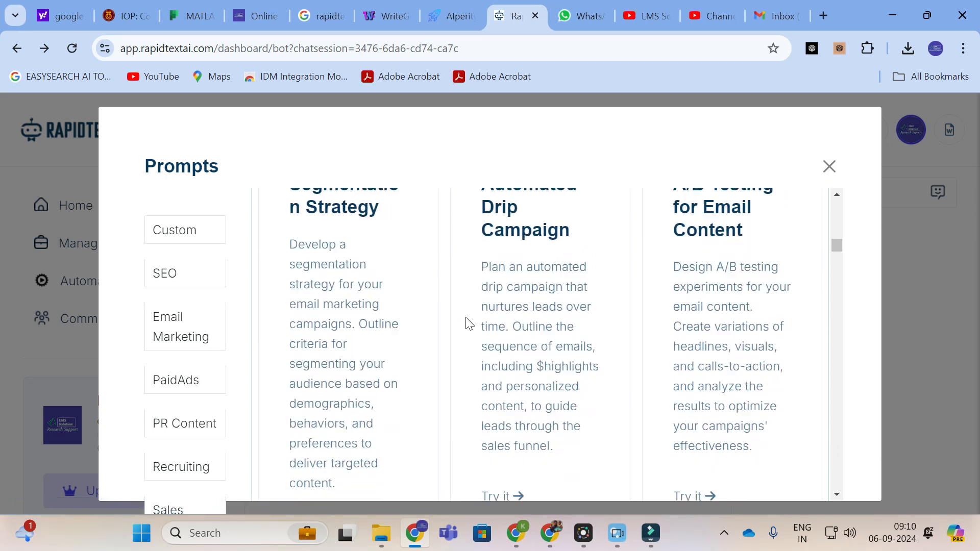
scroll(466, 328, down, 15)
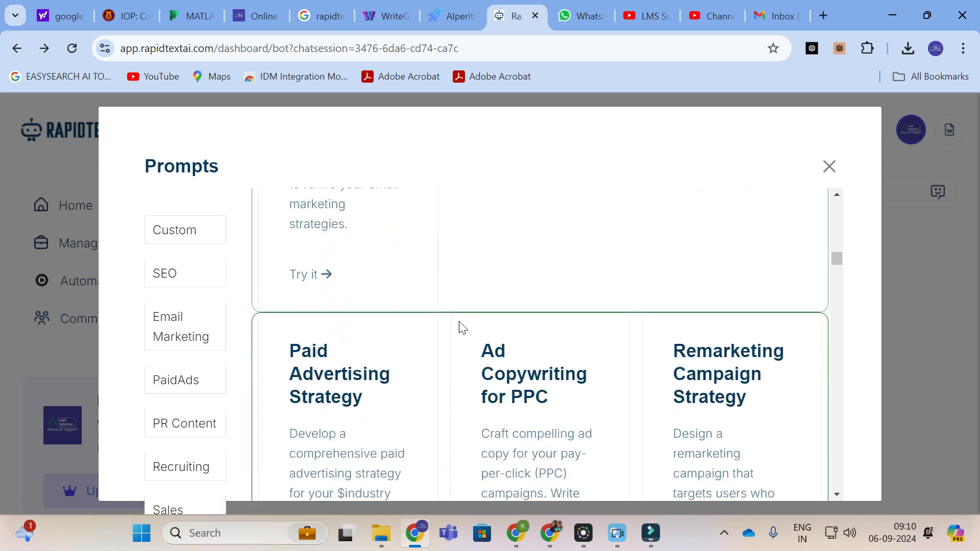
scroll(459, 325, down, 6)
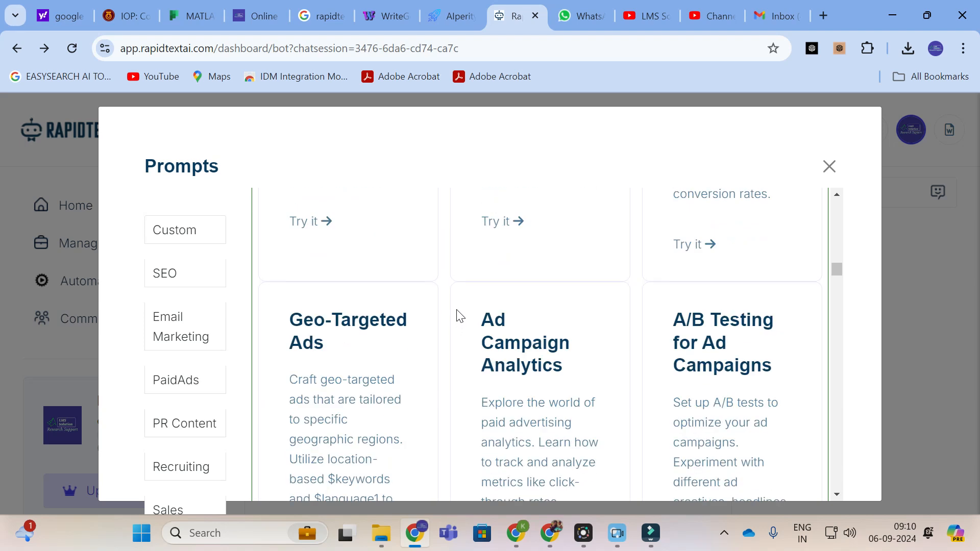
scroll(456, 317, down, 15)
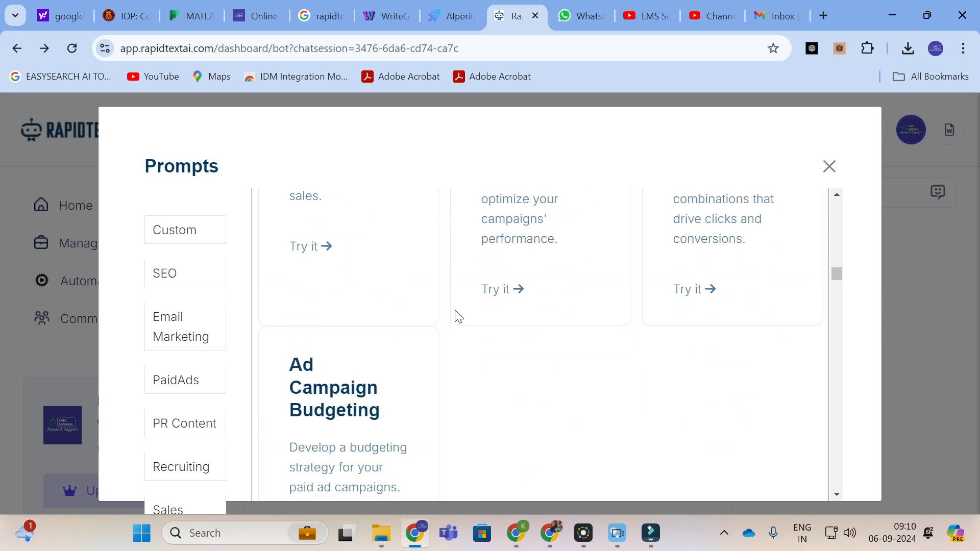
scroll(421, 312, up, 3)
scroll(423, 310, down, 6)
scroll(422, 310, down, 6)
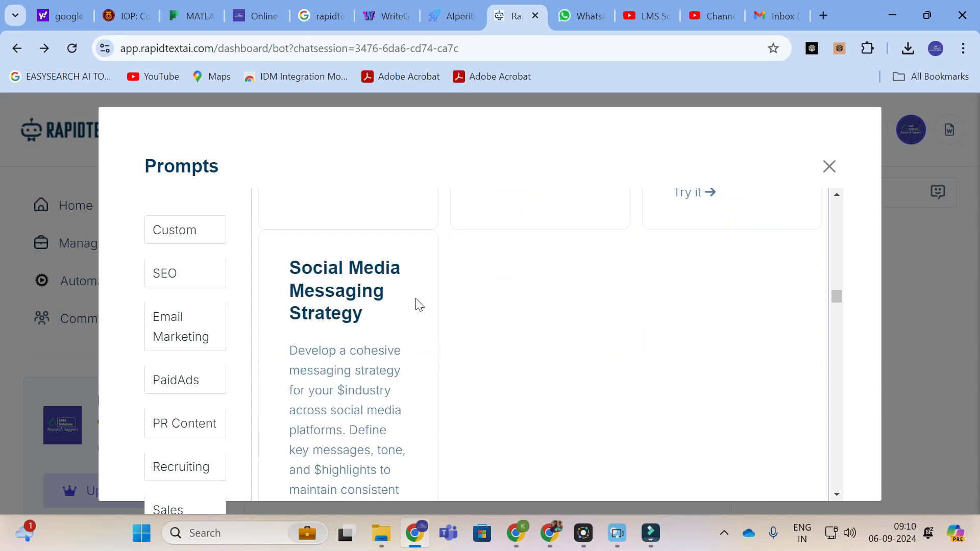
click(829, 166)
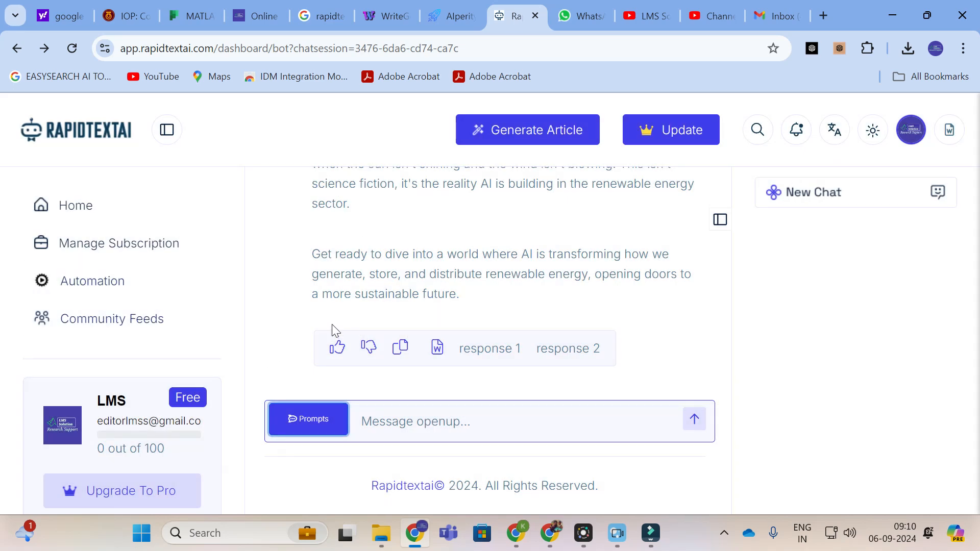
Activate the empty message box below the generated introduction for a new message.
click(449, 415)
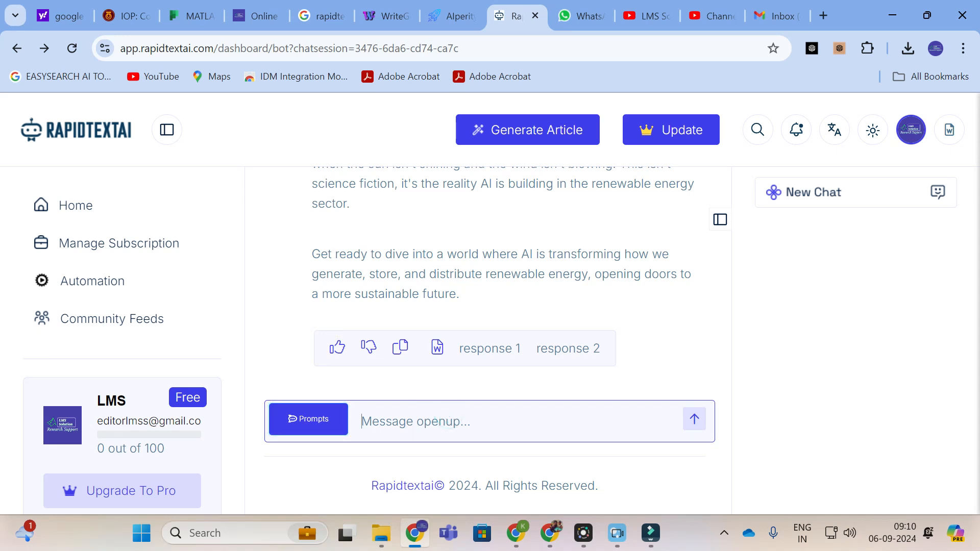